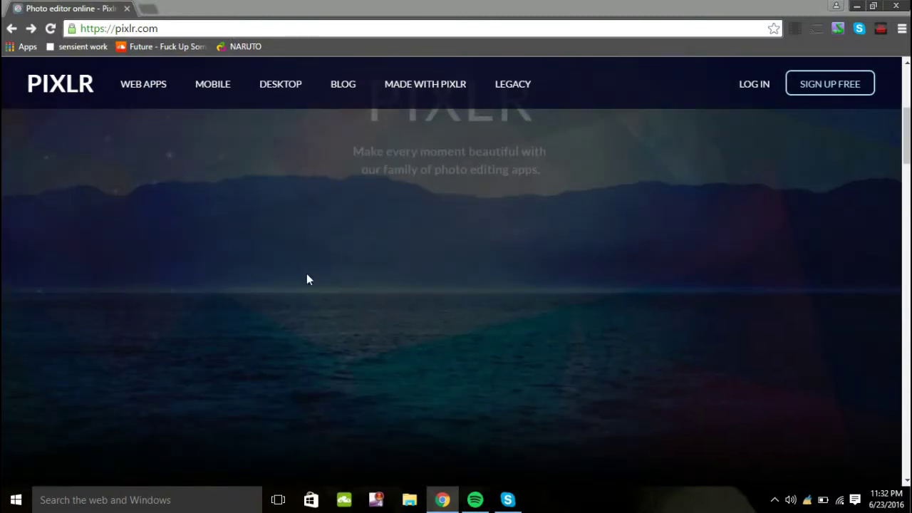
Launch the Pixlr Editor web app and open heartester1.png from the Pictures folder.
scroll(308, 279, "up", 2)
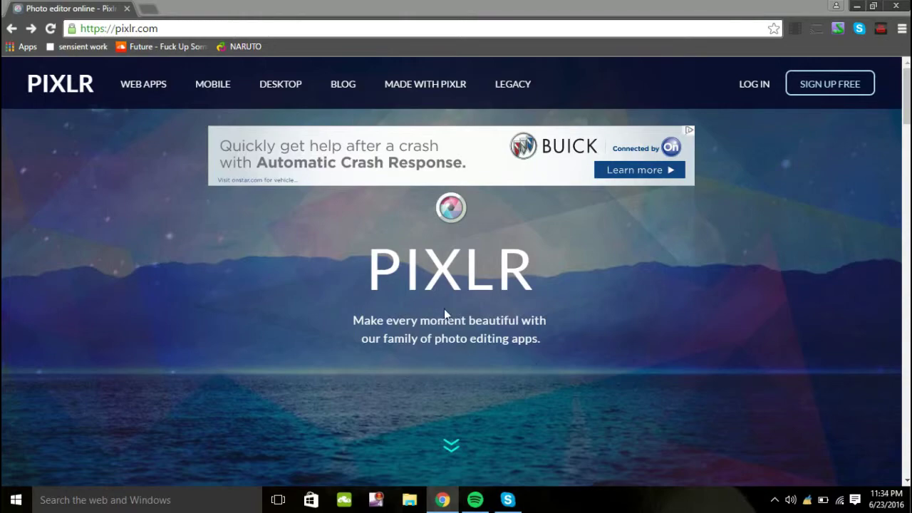
scroll(446, 309, "down", 5)
scroll(446, 308, "down", 2)
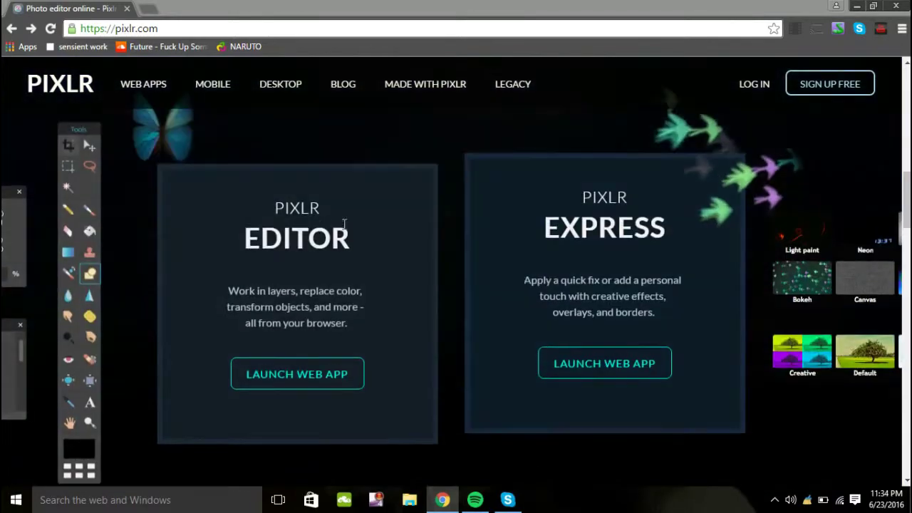
left_click(306, 378)
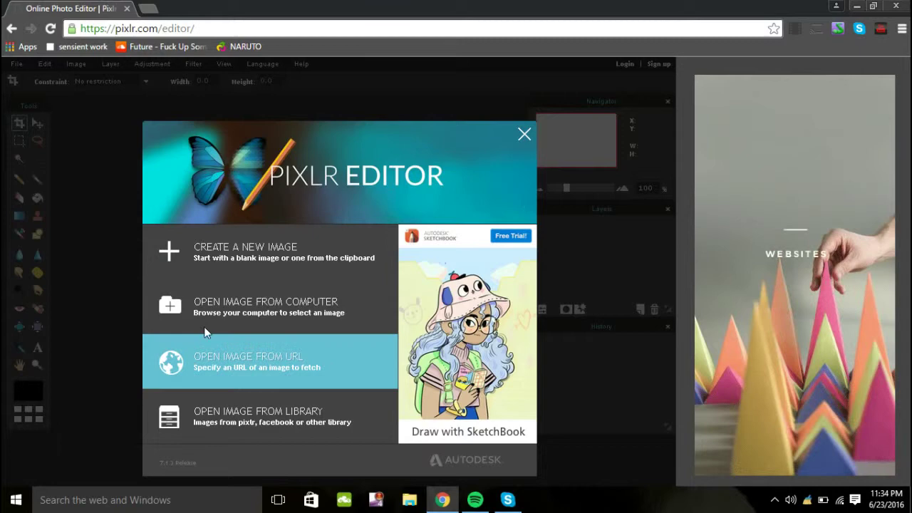
left_click(307, 308)
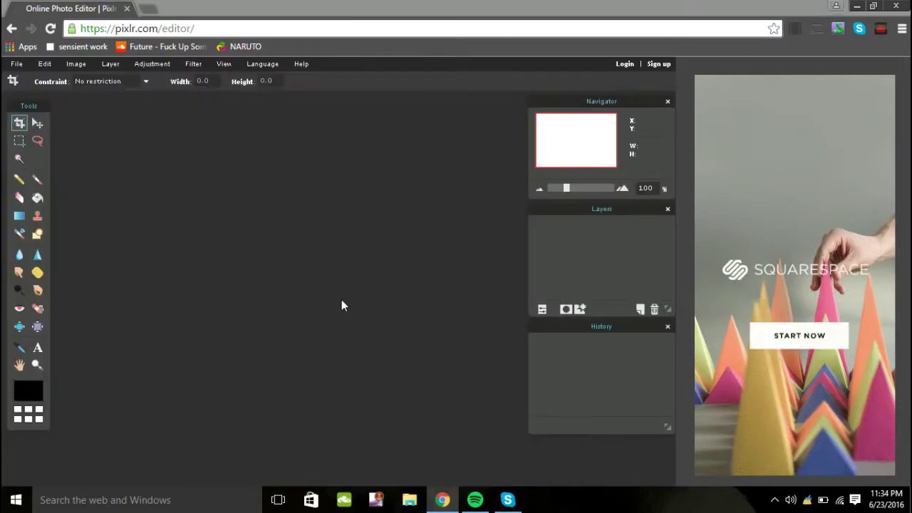
scroll(318, 174, "down", 5)
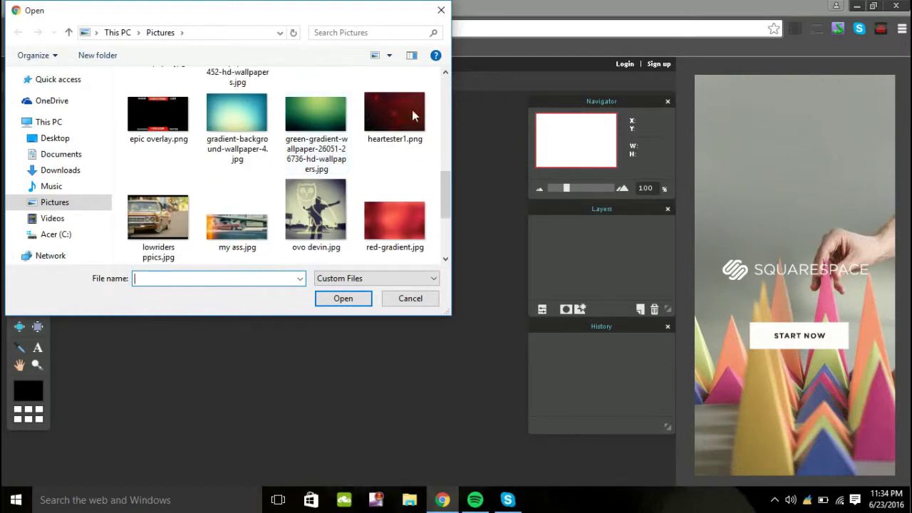
left_click(394, 114)
left_click(343, 299)
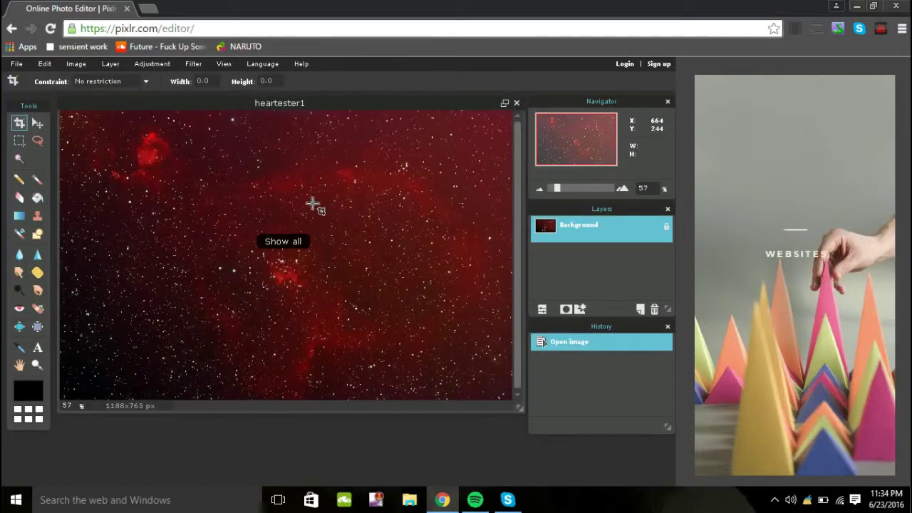
Set Image size width to 1280 with Constrain proportions on, giving 1280x822 px.
scroll(314, 207, "down", 2)
scroll(314, 207, "up", 3)
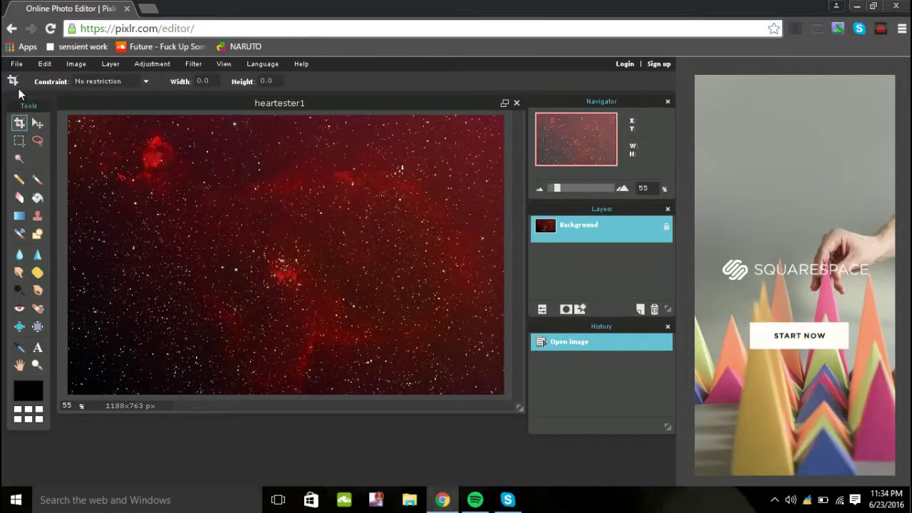
left_click(17, 63)
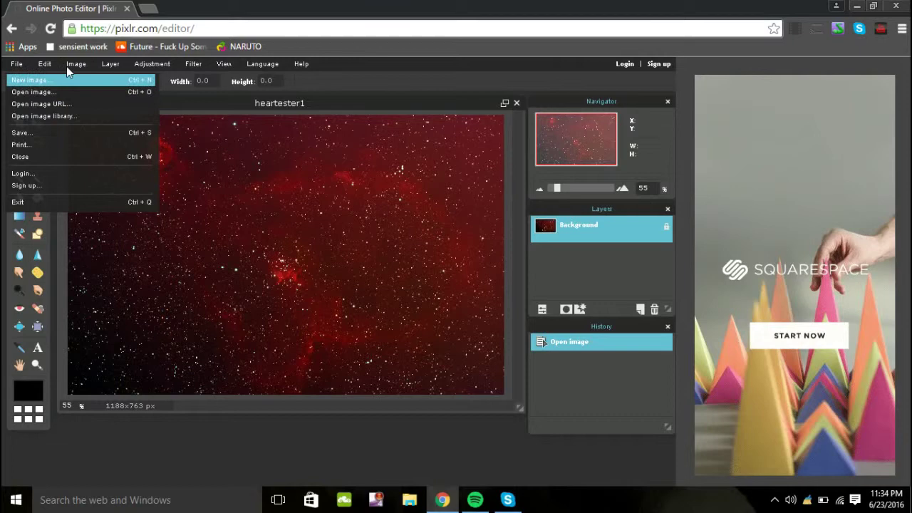
left_click(45, 64)
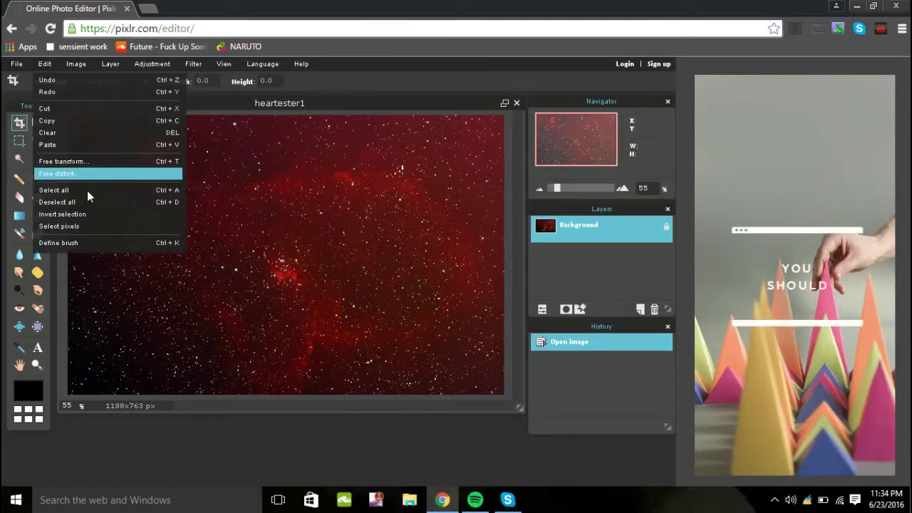
left_click(76, 63)
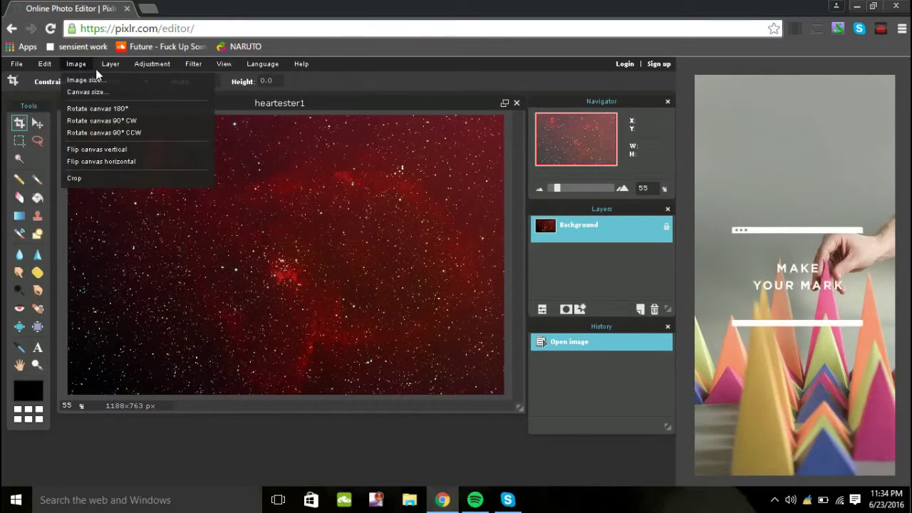
left_click(82, 81)
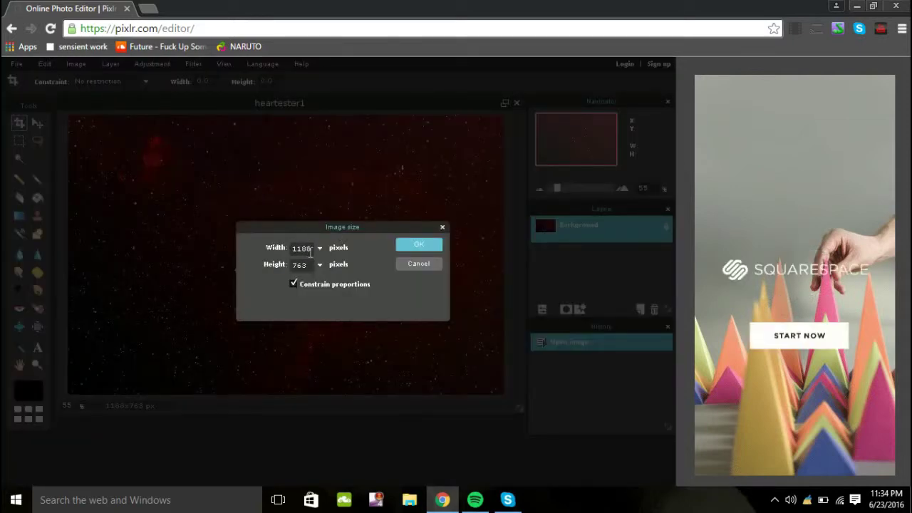
key("BackSpace")
key("BackSpace")
key("BackSpace")
key("BackSpace")
type("11280")
left_click(418, 245)
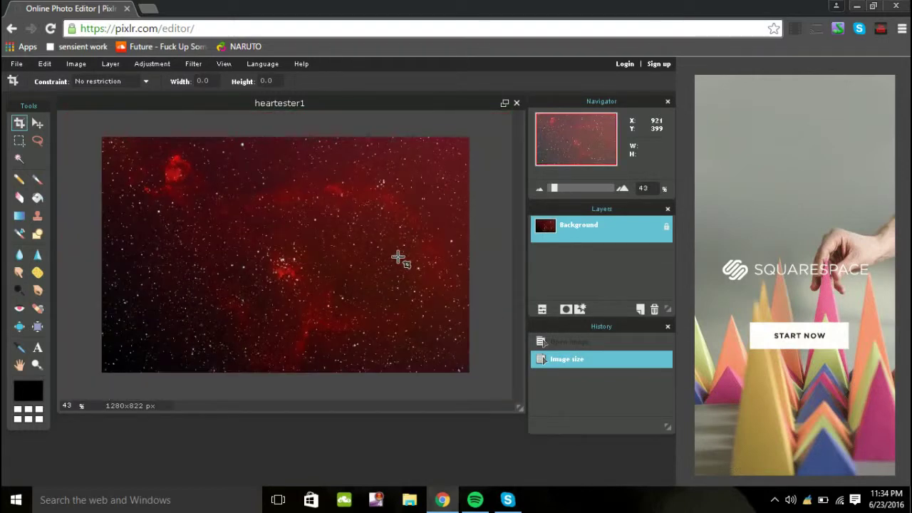
Check the canvas zoom, then choose the ellipse Shape tool with border size 45 and no fill.
scroll(397, 257, "down", 1)
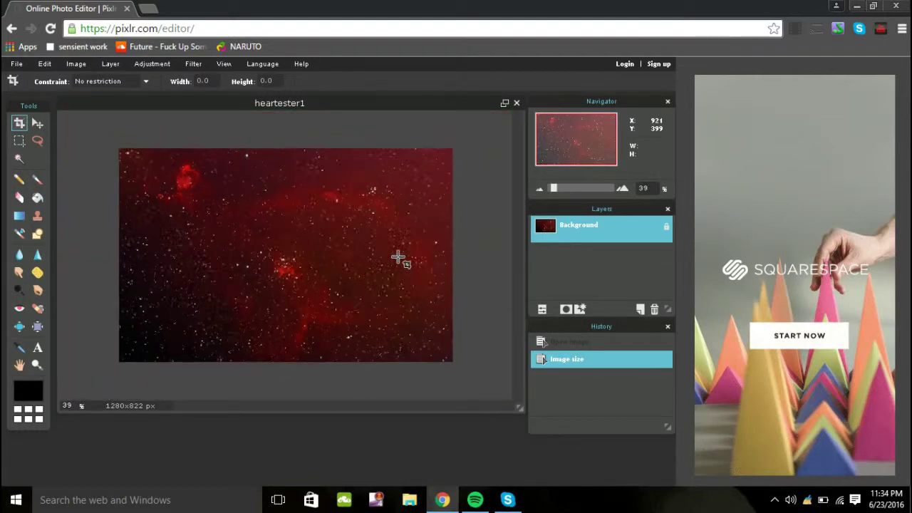
scroll(397, 257, "up", 2)
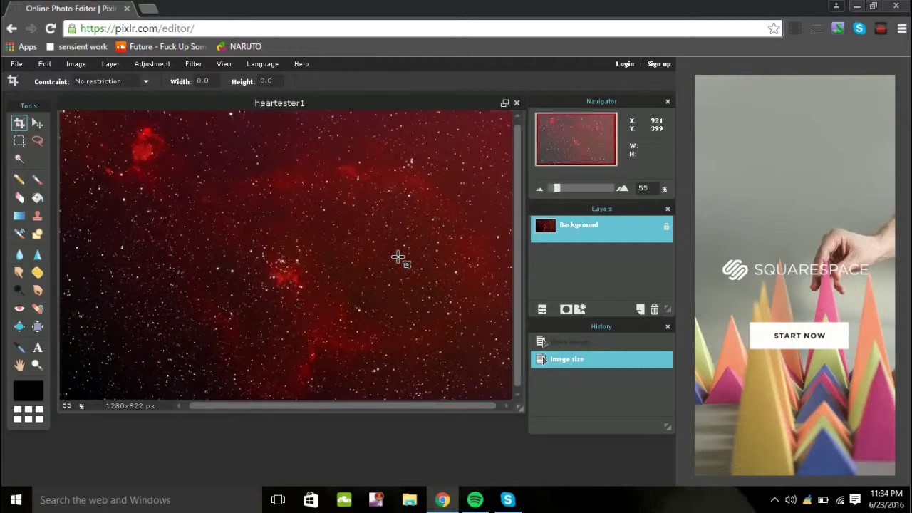
scroll(397, 257, "up", 3)
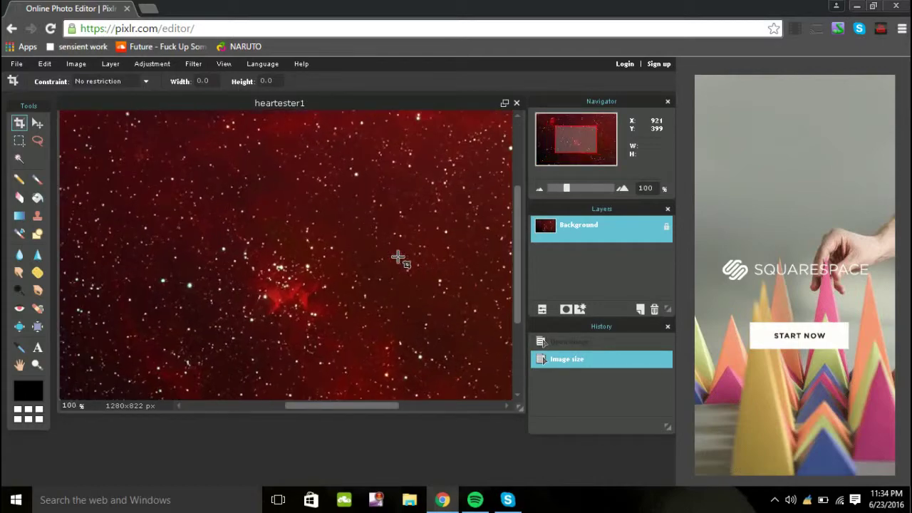
scroll(397, 257, "down", 3)
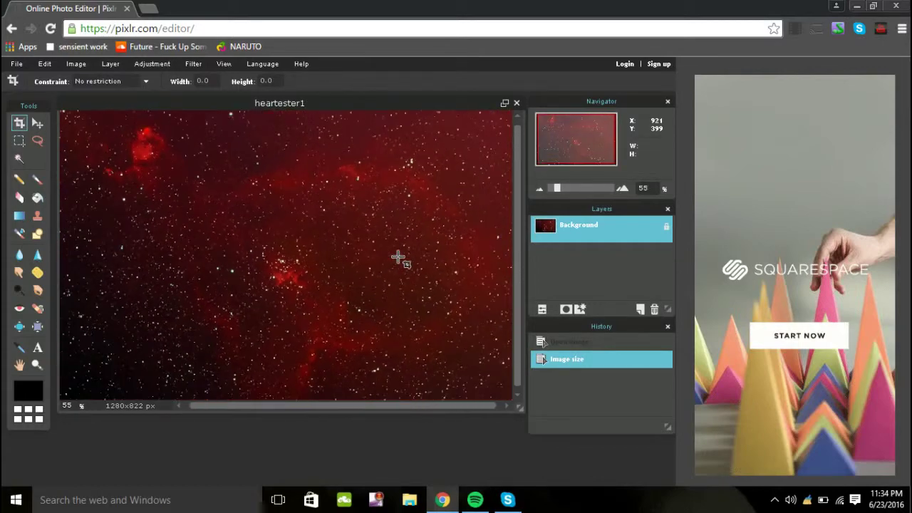
scroll(398, 257, "down", 2)
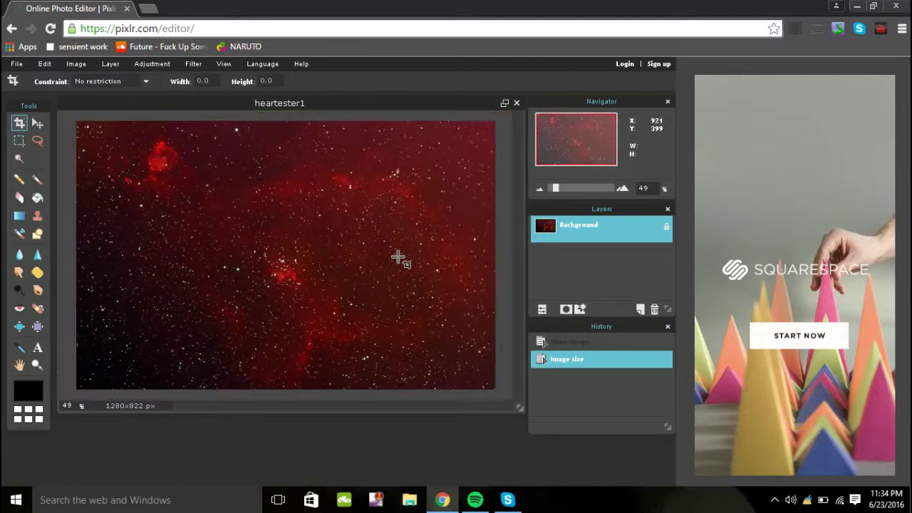
scroll(397, 257, "down", 1)
scroll(398, 258, "up", 2)
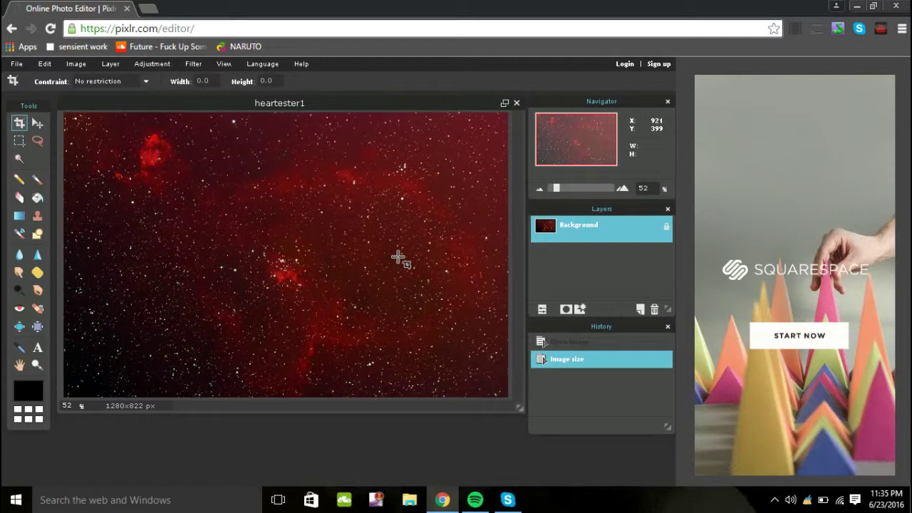
scroll(398, 258, "down", 1)
key("u")
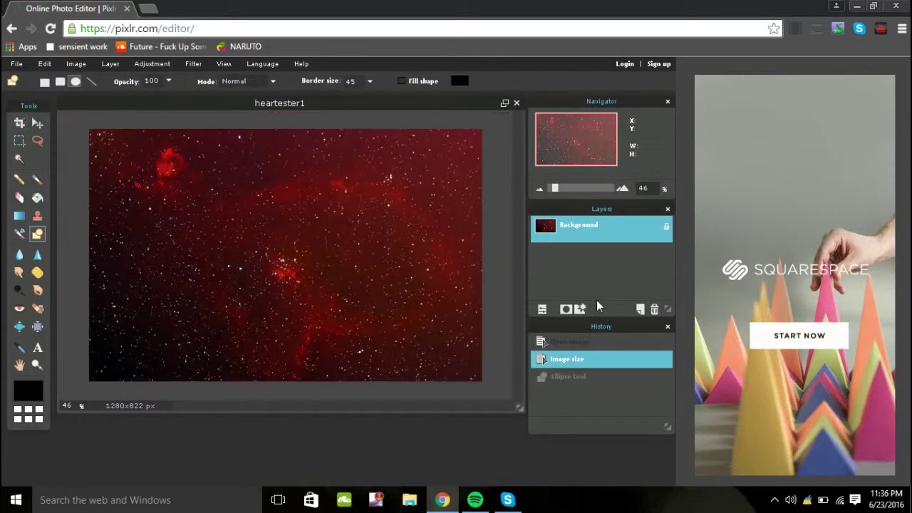
Add a new Layer 1 and undo a misplaced first ellipse drawn on it.
left_click(640, 310)
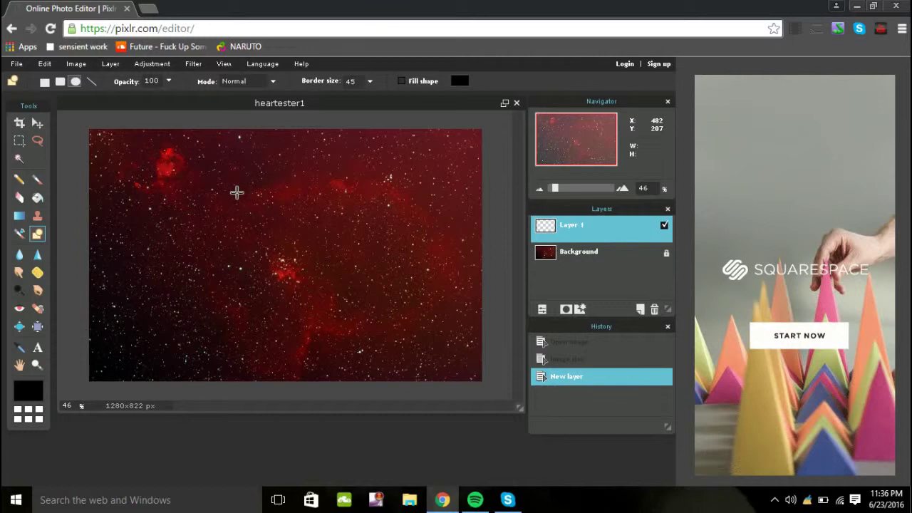
mouse_move(219, 181)
left_mouse_down()
mouse_move(274, 251)
mouse_move(385, 320)
mouse_move(383, 334)
mouse_move(267, 199)
mouse_move(221, 188)
left_mouse_up()
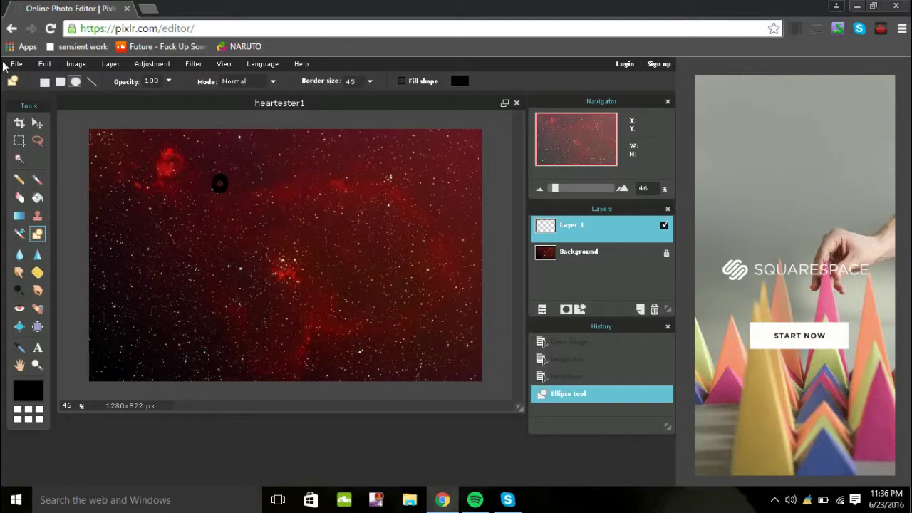
left_click(44, 63)
left_click(41, 78)
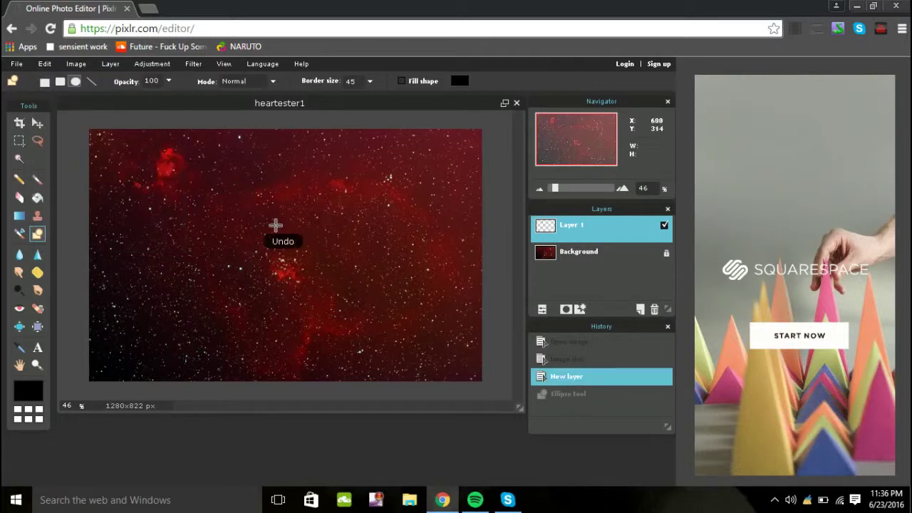
Draw a large black circular ring around the centre of the nebula.
scroll(275, 225, "down", 4)
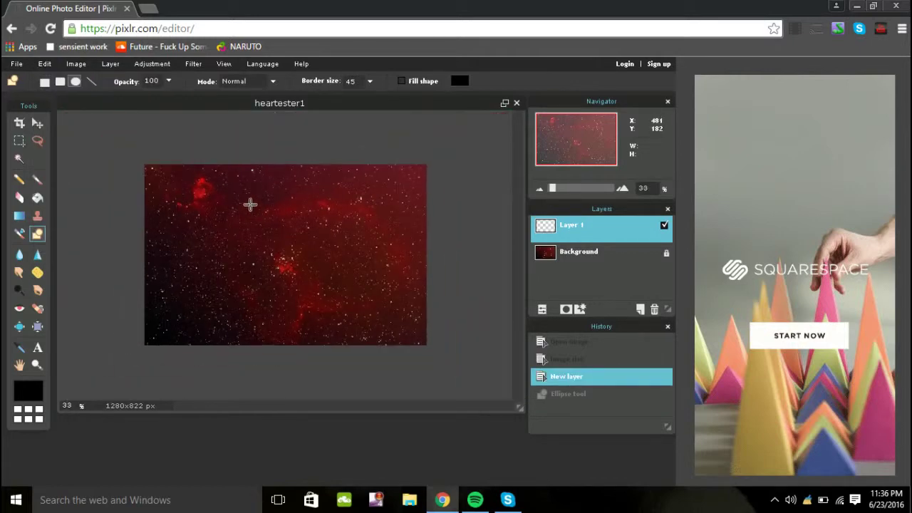
left_click_drag(250, 205, 371, 325)
scroll(349, 298, "down", 1)
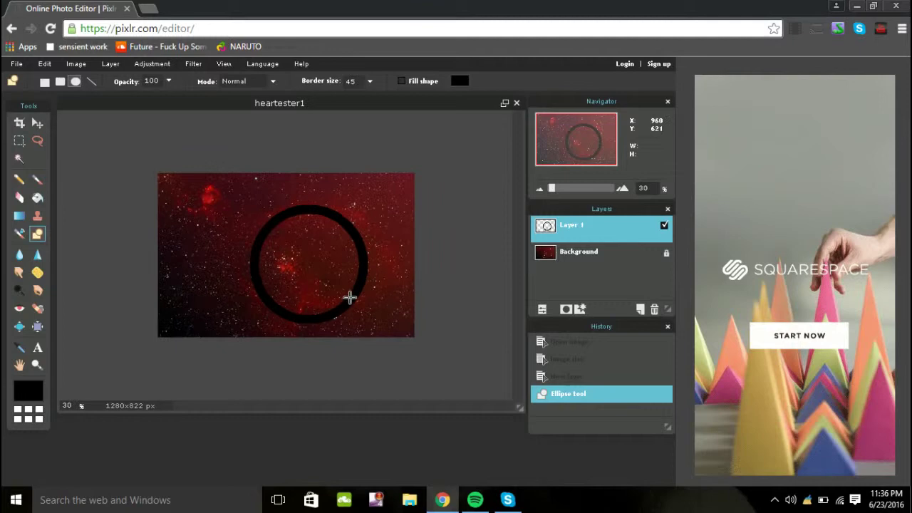
scroll(350, 298, "up", 4)
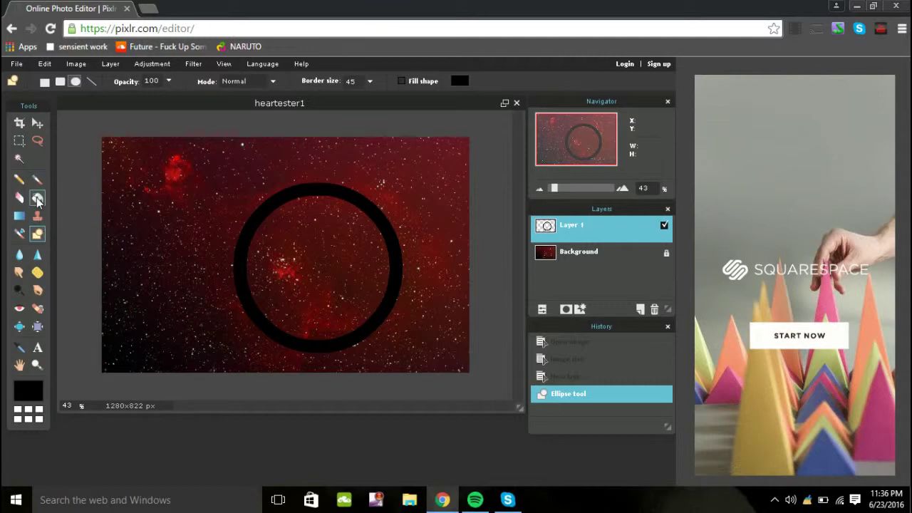
Select the Paint Bucket and set the foreground colour to pure white.
left_click(38, 198)
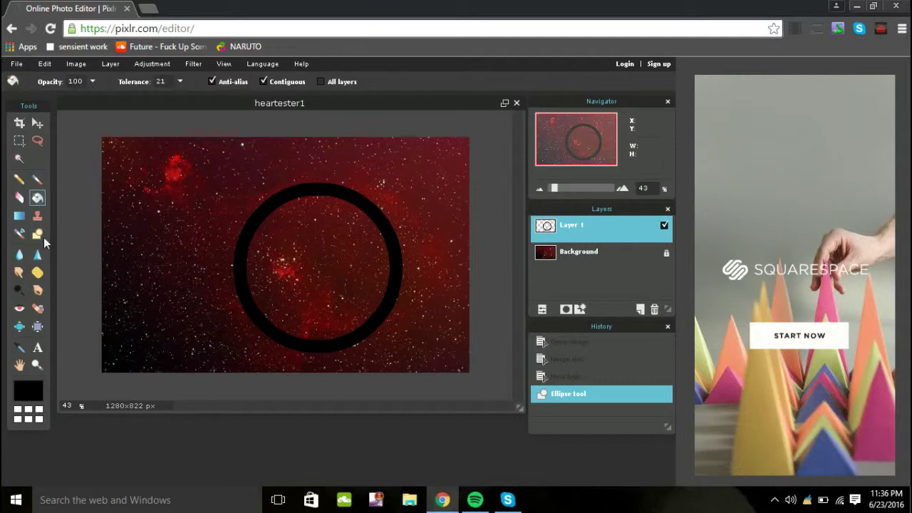
left_click(29, 391)
left_click_drag(248, 202, 261, 168)
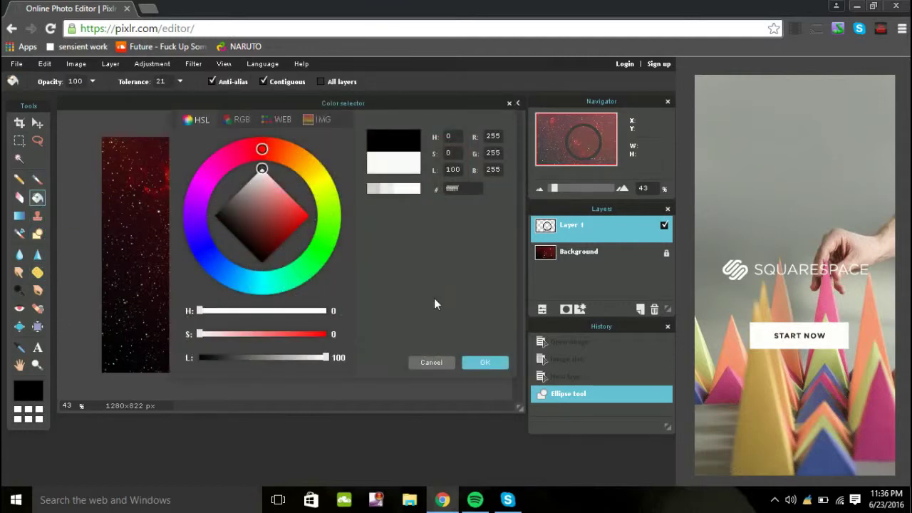
left_click(485, 362)
Fill the black ring on Layer 1 with white.
scroll(485, 356, "down", 1)
scroll(226, 300, "up", 2)
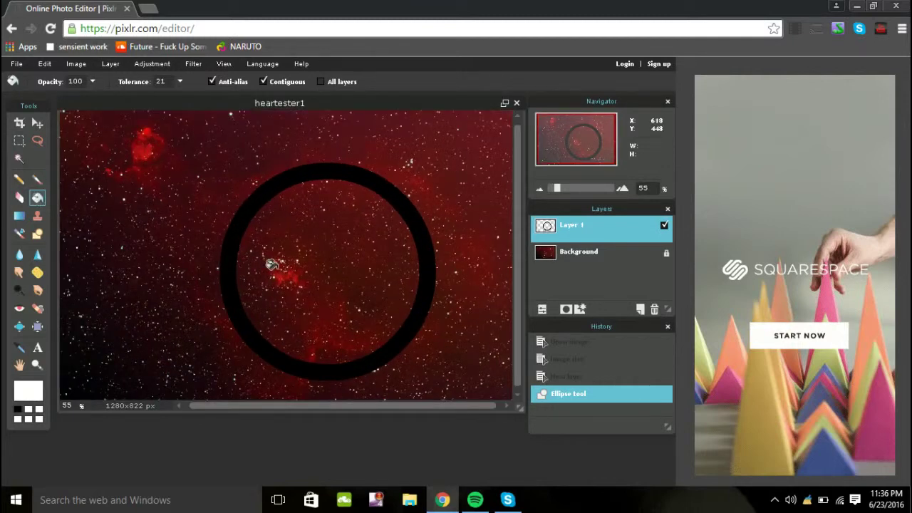
scroll(252, 265, "up", 1)
scroll(252, 264, "up", 1)
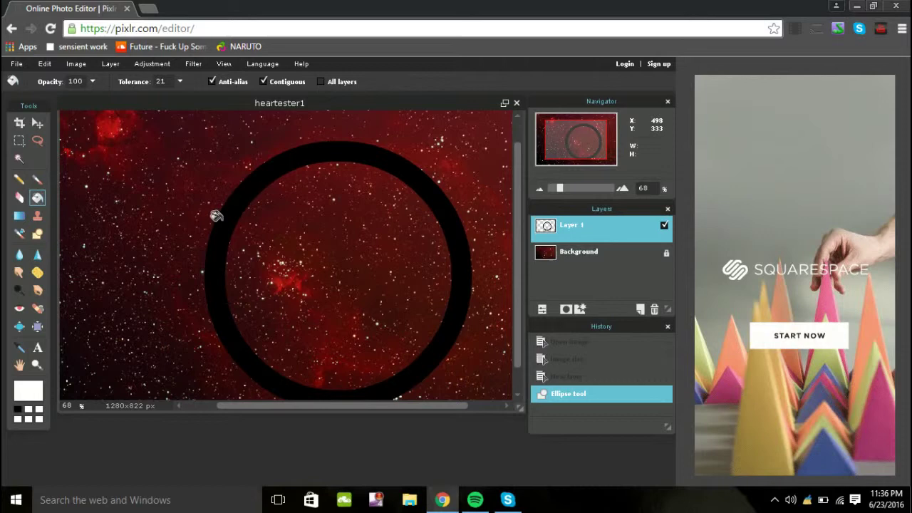
left_click(212, 279)
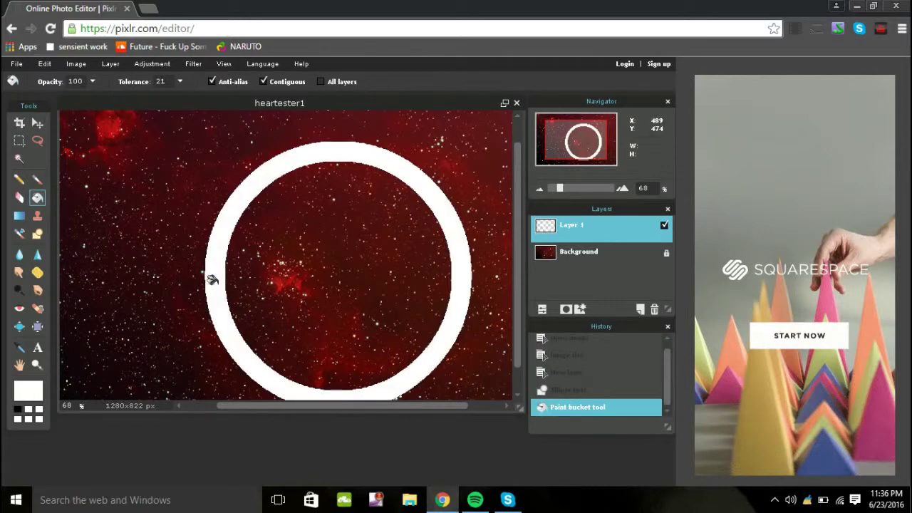
scroll(303, 265, "down", 4)
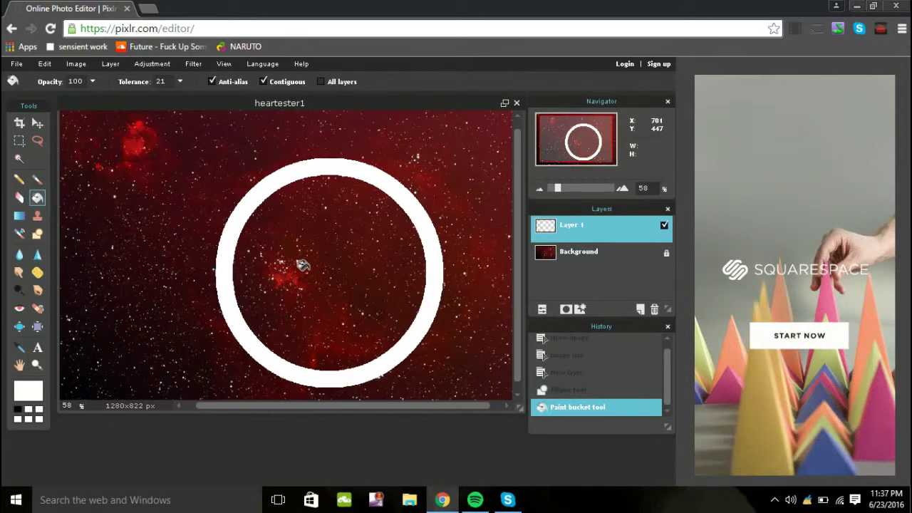
Nudge the white ring slightly up and left over the nebula's bright centre using the Move tool.
left_click(38, 123)
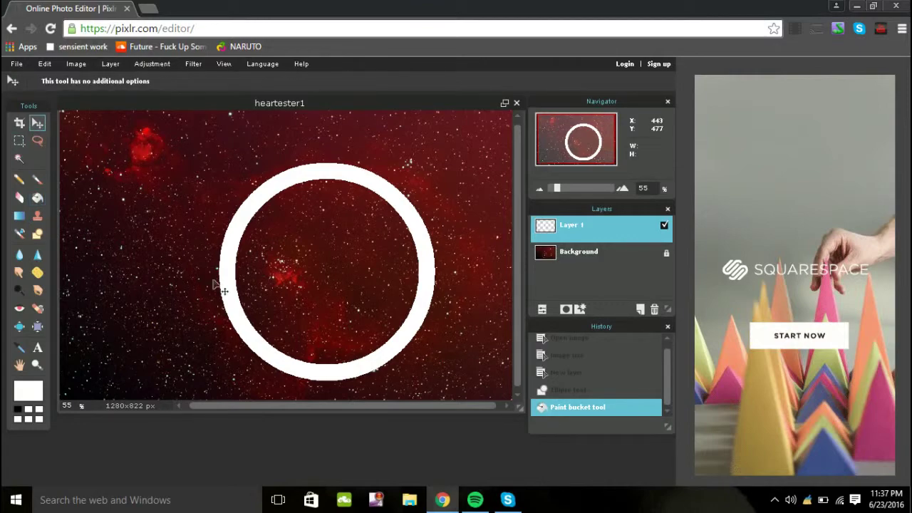
scroll(216, 276, "down", 1)
scroll(216, 277, "up", 2)
scroll(216, 274, "down", 4)
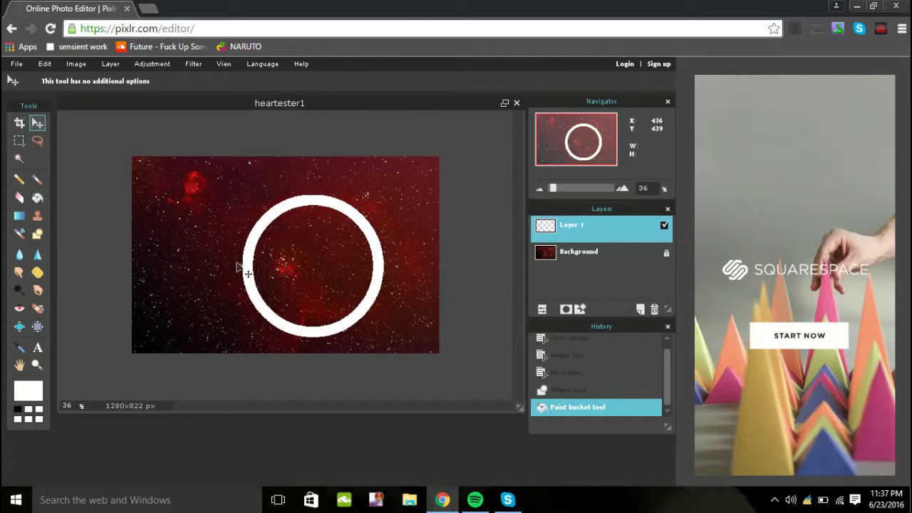
scroll(240, 269, "down", 1)
mouse_move(235, 263)
left_mouse_down()
mouse_move(225, 257)
mouse_move(226, 265)
left_mouse_up()
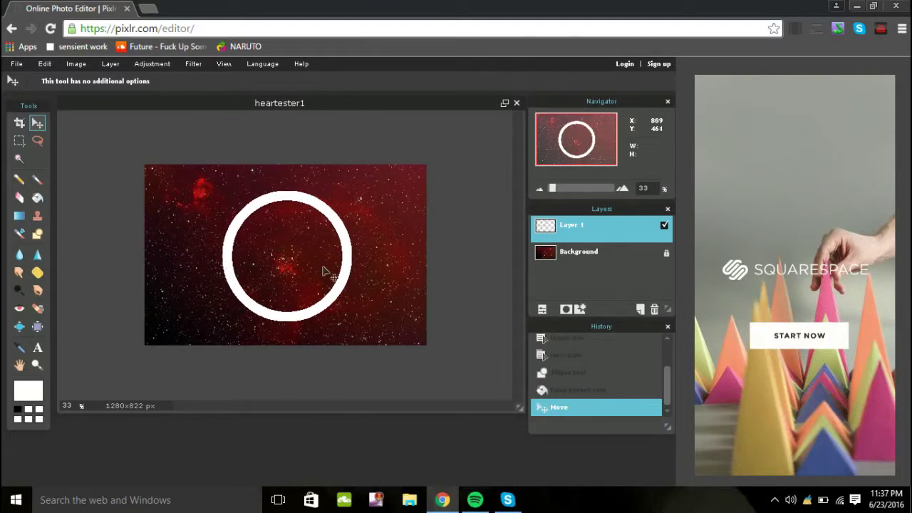
scroll(326, 264, "down", 1)
scroll(326, 267, "up", 2)
scroll(325, 271, "down", 4)
scroll(324, 267, "up", 4)
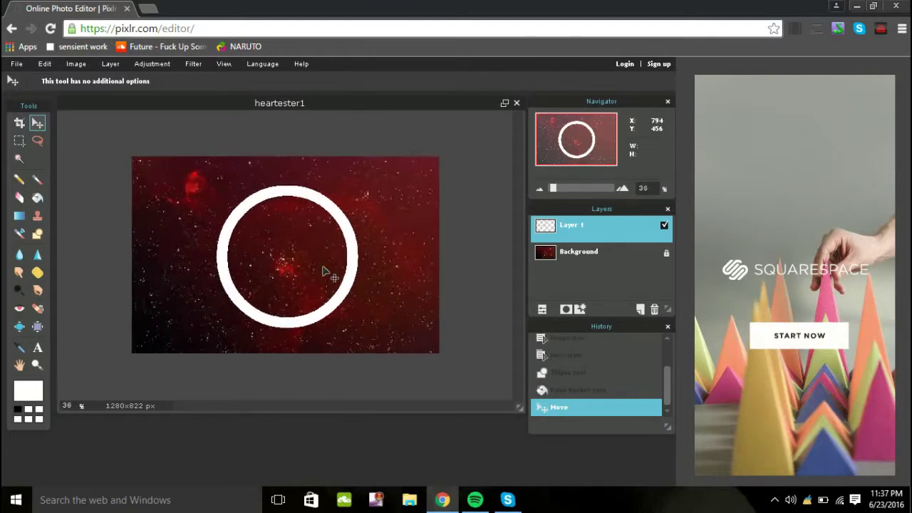
Enable Drop shadow in Layer 1's styles with opacity 56, distance 15 and size 7.
left_click(581, 310)
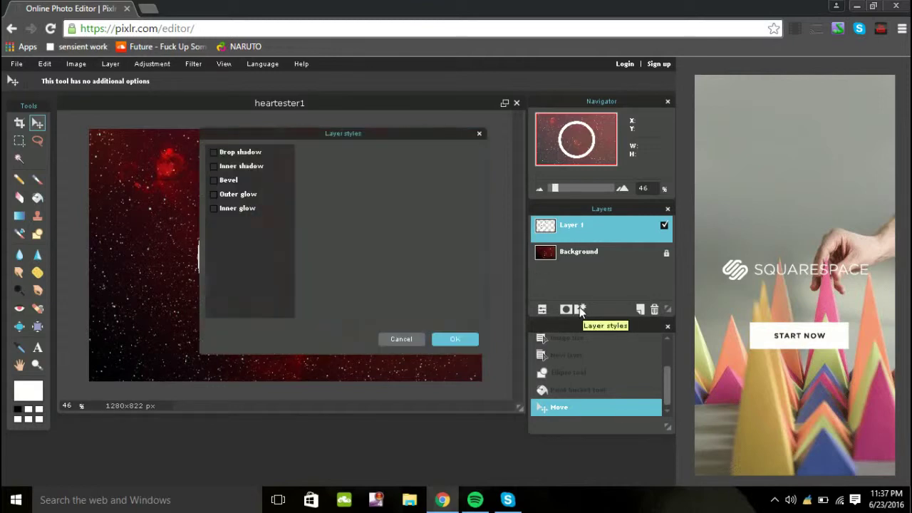
left_click(241, 154)
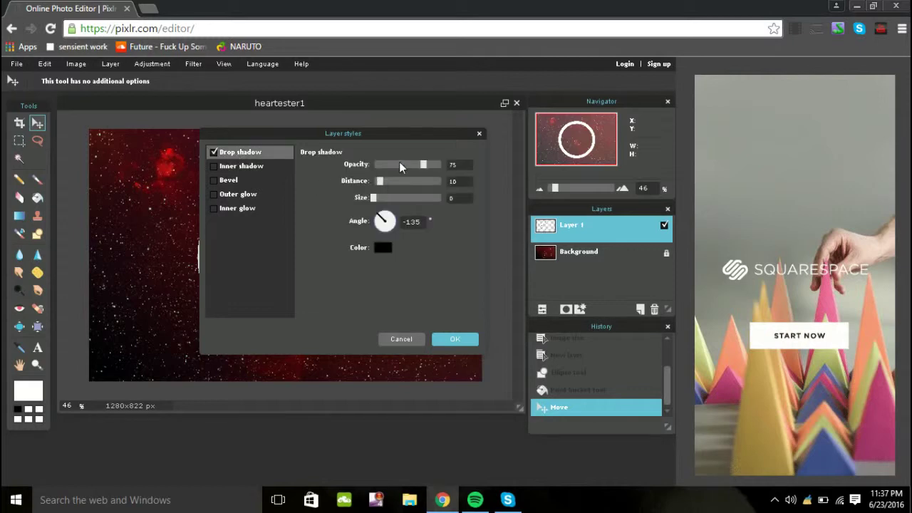
left_click_drag(380, 132, 616, 109)
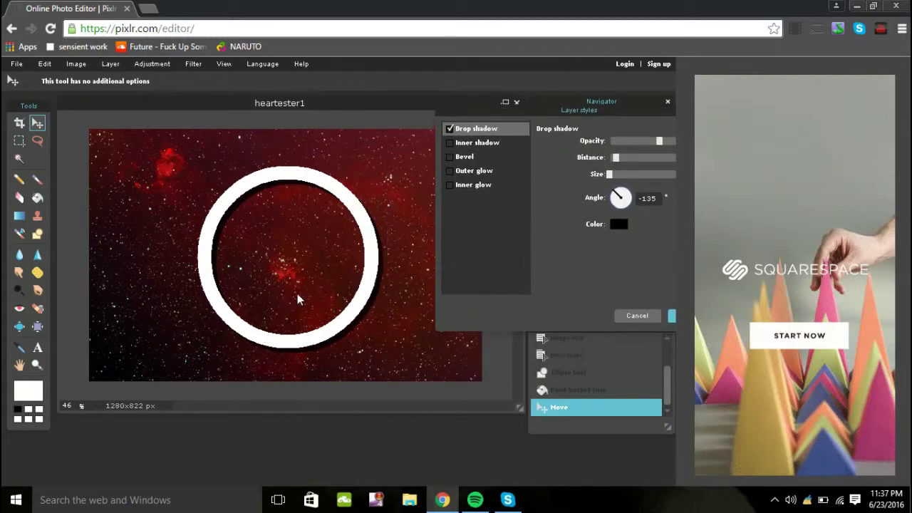
left_click_drag(561, 105, 527, 93)
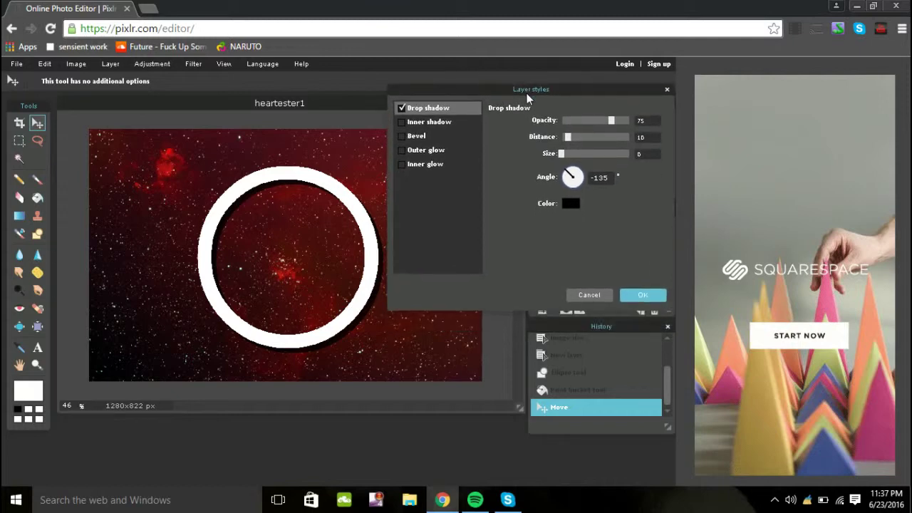
mouse_move(568, 133)
left_mouse_down()
mouse_move(650, 159)
mouse_move(572, 139)
left_mouse_up()
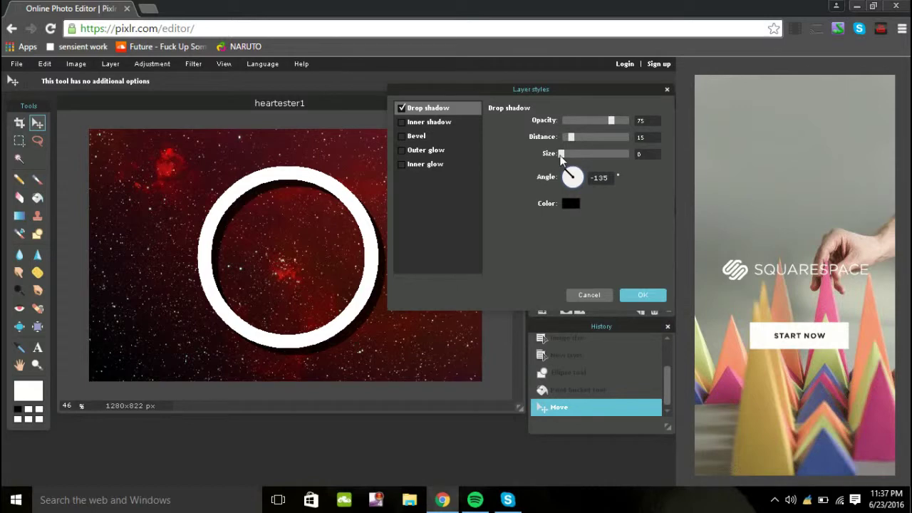
left_click(600, 163)
mouse_move(562, 154)
left_mouse_down()
mouse_move(574, 160)
mouse_move(567, 157)
left_mouse_up()
mouse_move(610, 122)
left_mouse_down()
mouse_move(583, 121)
mouse_move(598, 124)
left_mouse_up()
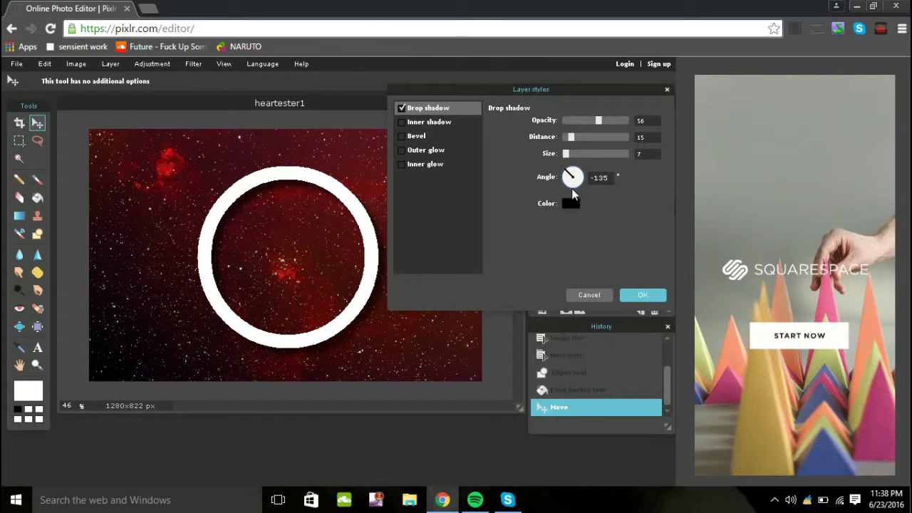
left_click(638, 297)
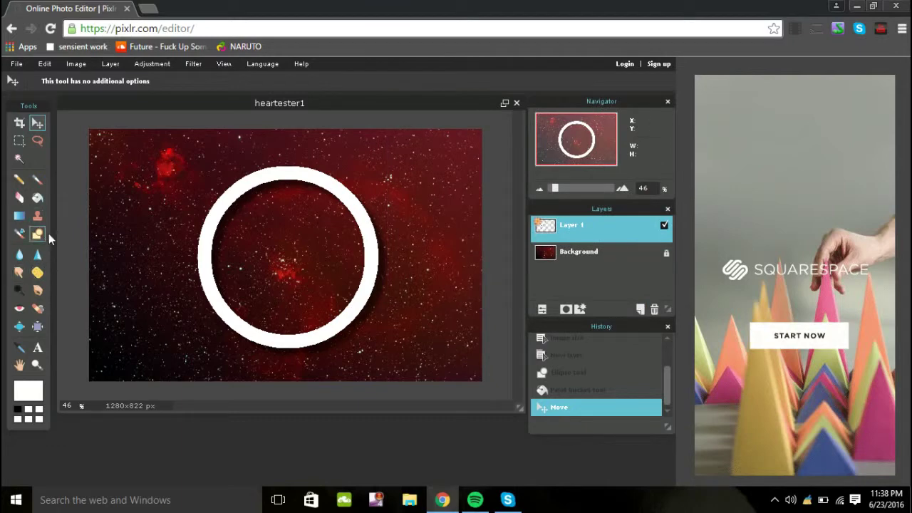
Place white brush-style 'Foxify' text inside the ring with the Type tool.
left_click(38, 348)
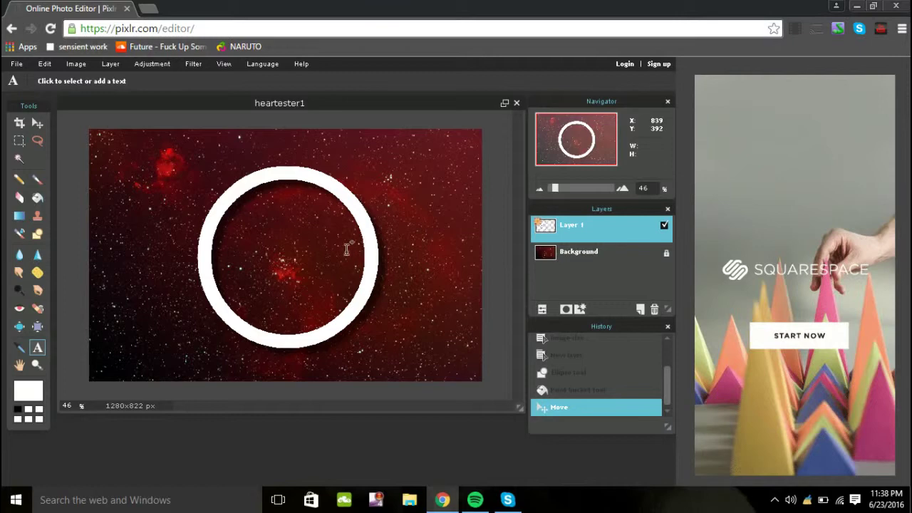
scroll(346, 249, "down", 1)
scroll(347, 250, "up", 1)
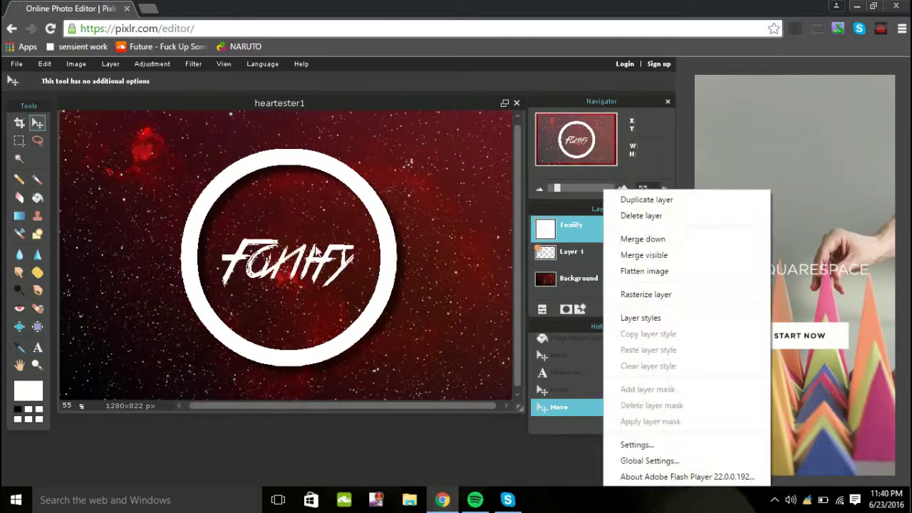
key("Escape")
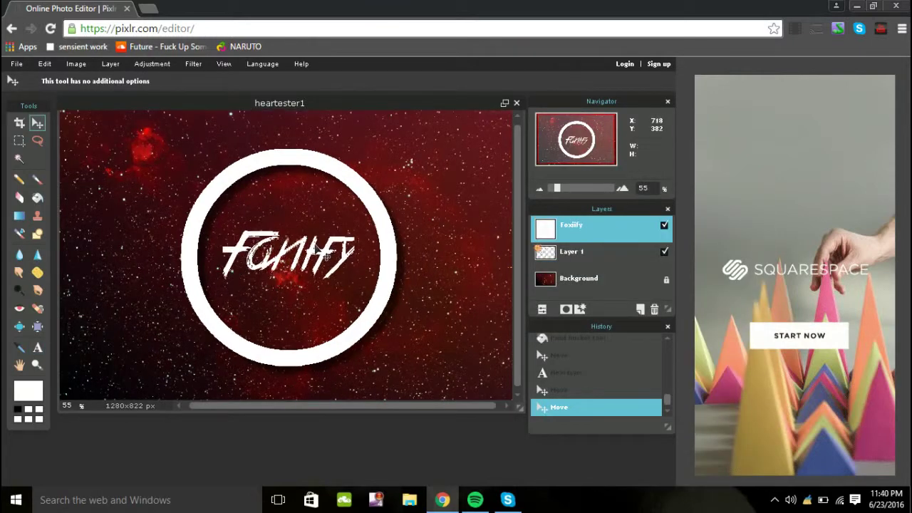
Nudge the Foxify text and give it a default drop shadow (opacity 75, distance 10, size 0).
mouse_move(324, 263)
left_mouse_down()
mouse_move(280, 153)
mouse_move(170, 279)
mouse_move(335, 256)
mouse_move(323, 253)
mouse_move(328, 260)
left_mouse_up()
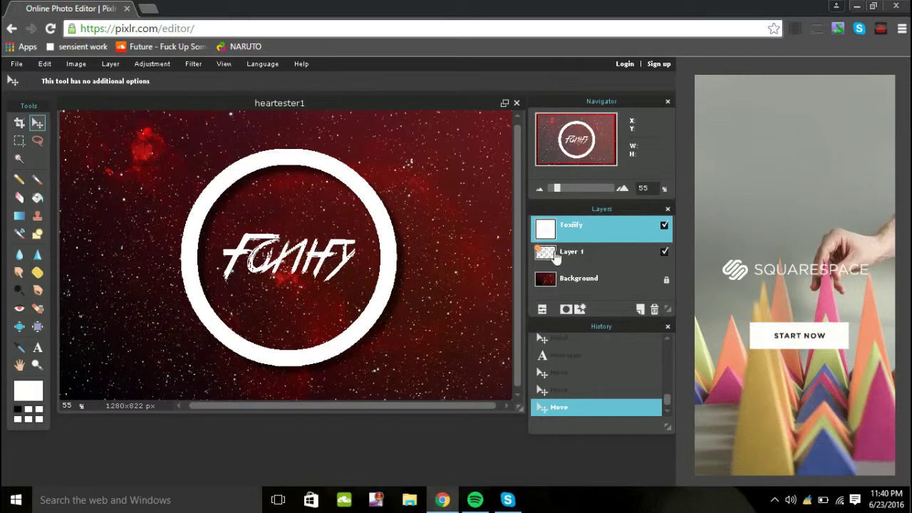
left_click(579, 309)
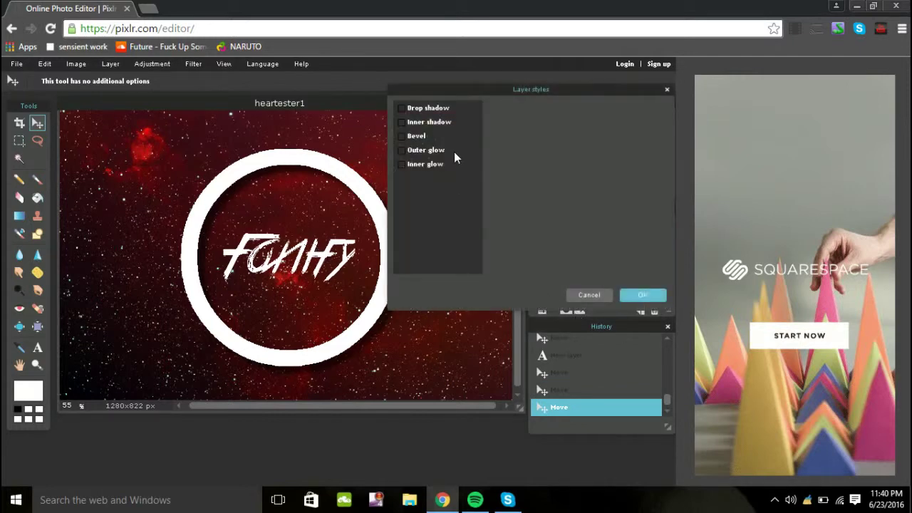
left_click(443, 109)
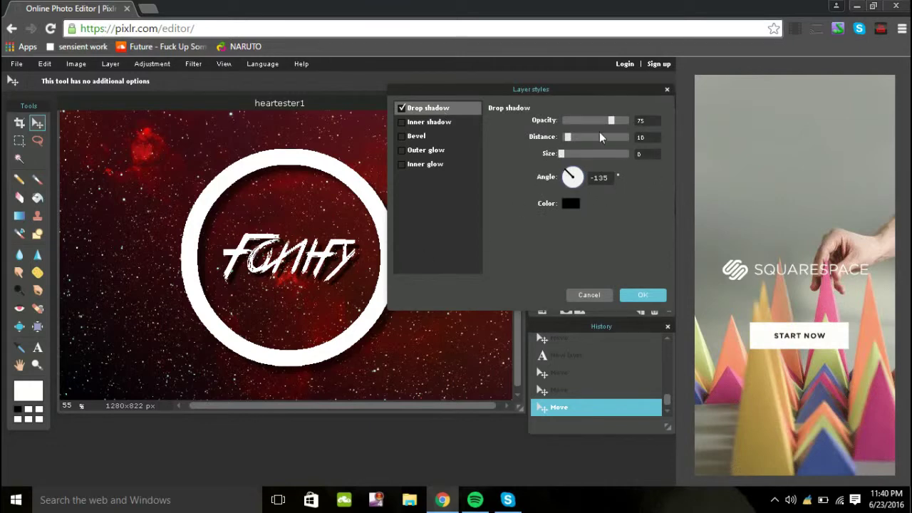
left_click(645, 295)
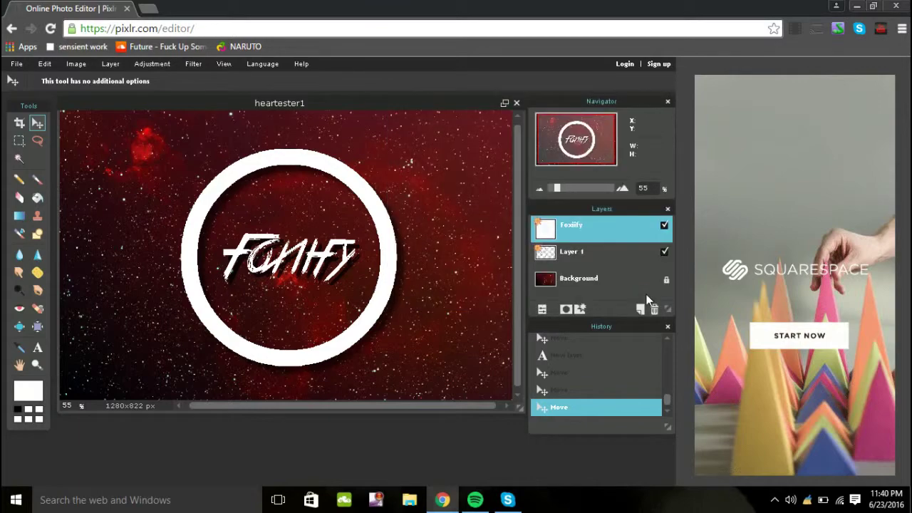
Zoom in and out to inspect the finished ring and Foxify logo, then open the File menu.
scroll(404, 275, "down", 1)
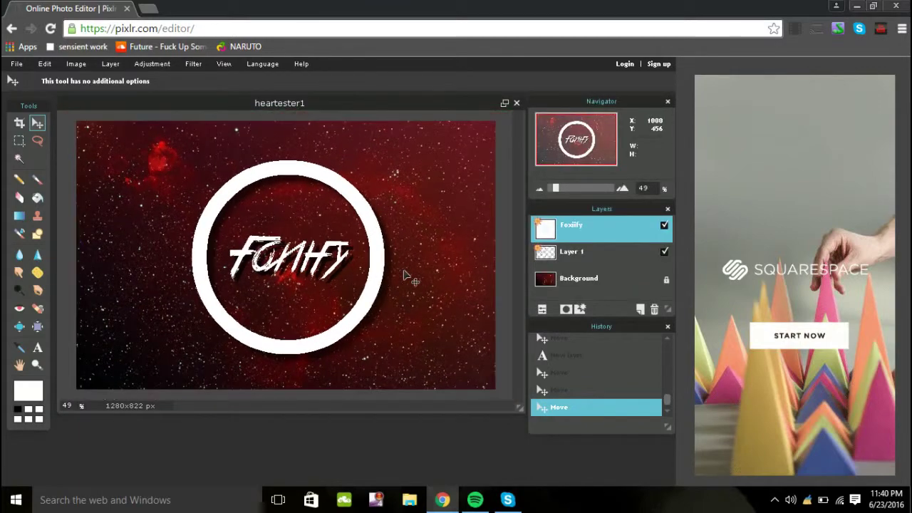
scroll(404, 275, "down", 3)
scroll(404, 275, "up", 3)
scroll(403, 275, "up", 5)
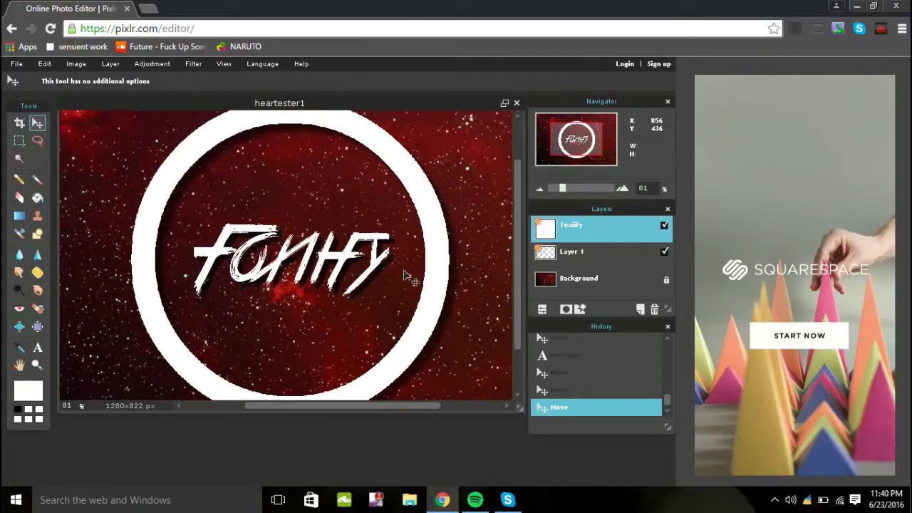
scroll(404, 275, "down", 2)
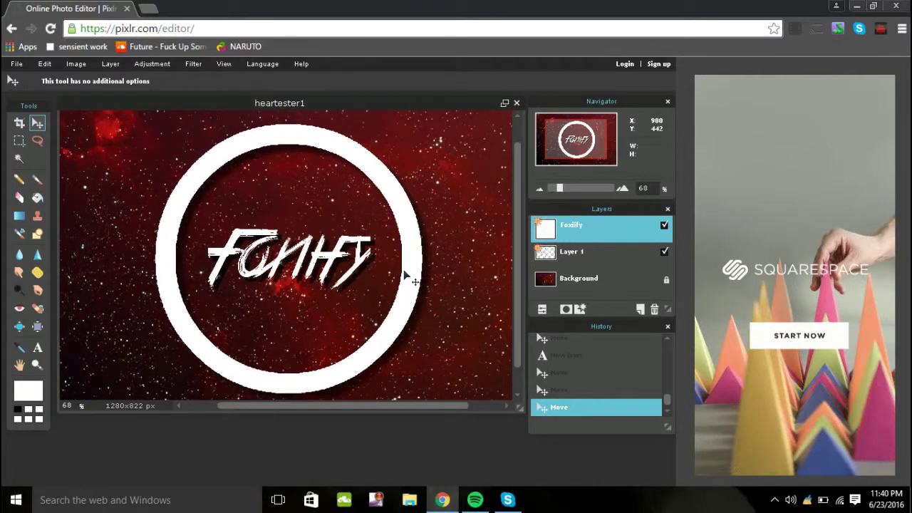
scroll(403, 275, "down", 3)
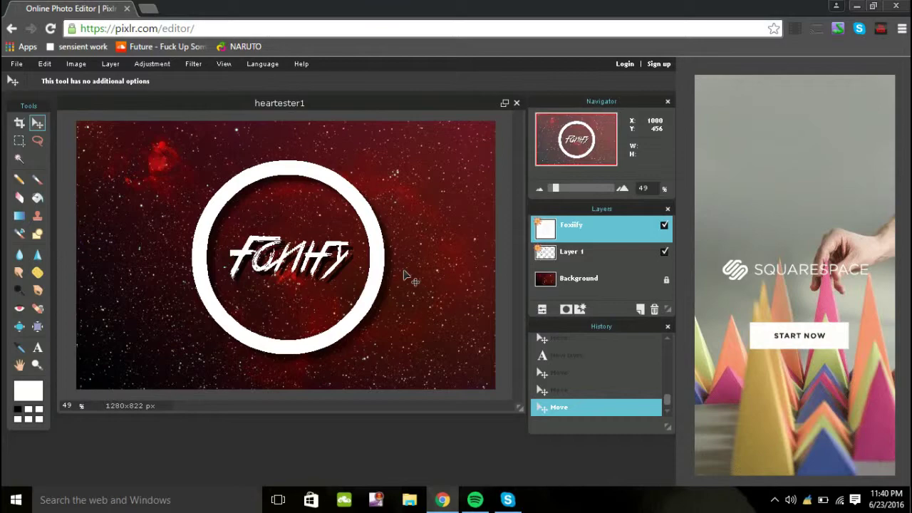
scroll(404, 275, "up", 2)
scroll(404, 275, "down", 1)
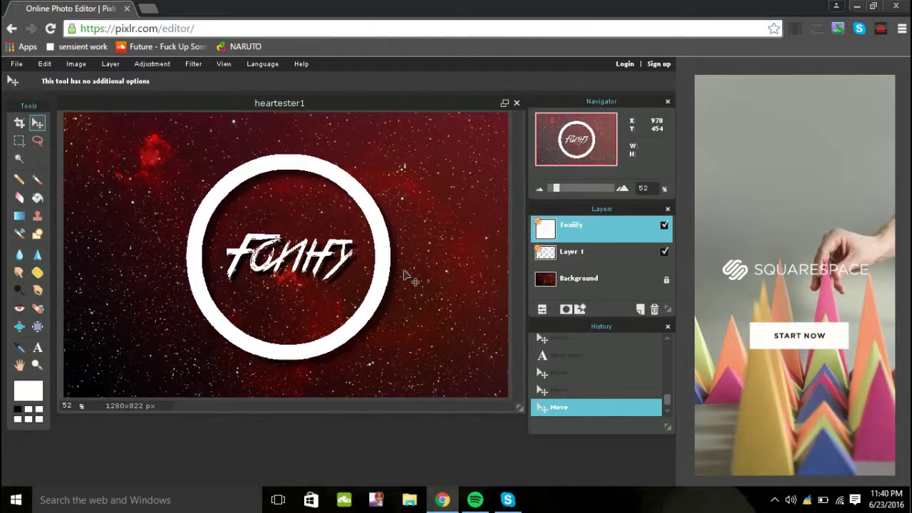
scroll(404, 275, "down", 2)
left_click(28, 67)
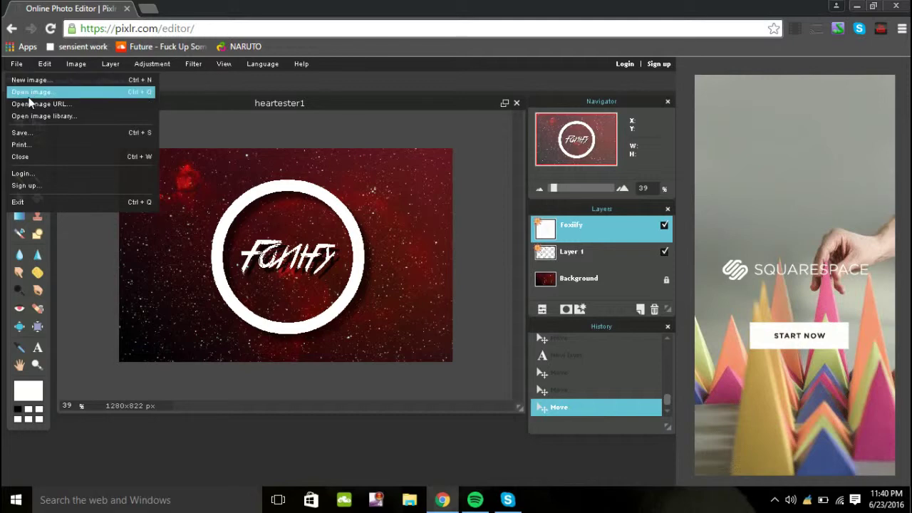
Save the image to the computer as heartester1, a full-quality transparent PNG.
left_click(47, 135)
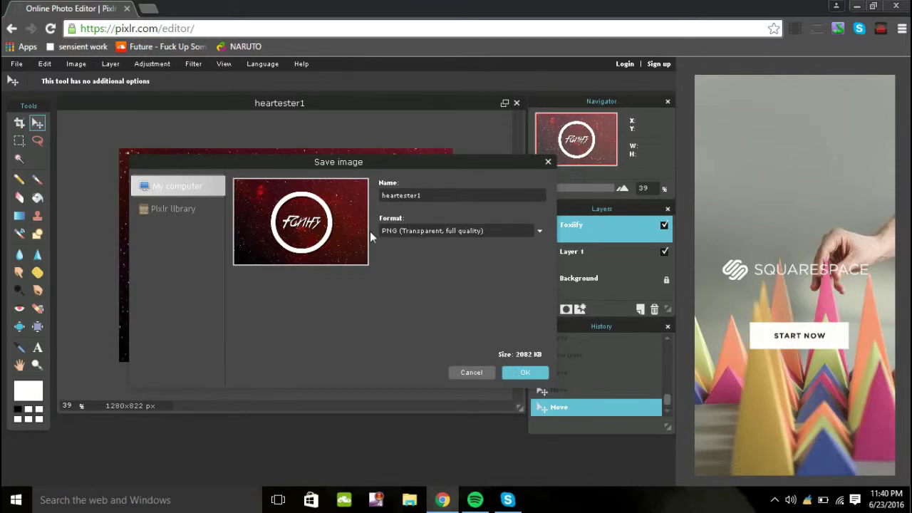
left_click(532, 369)
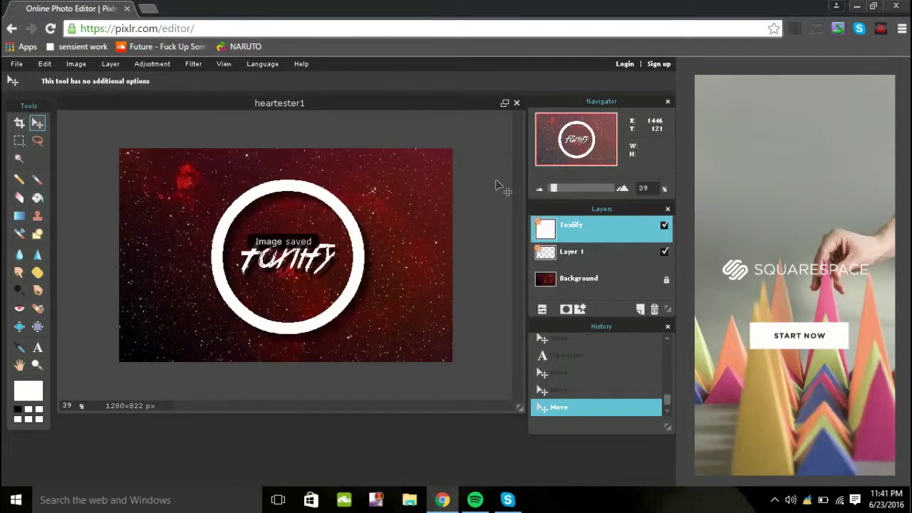